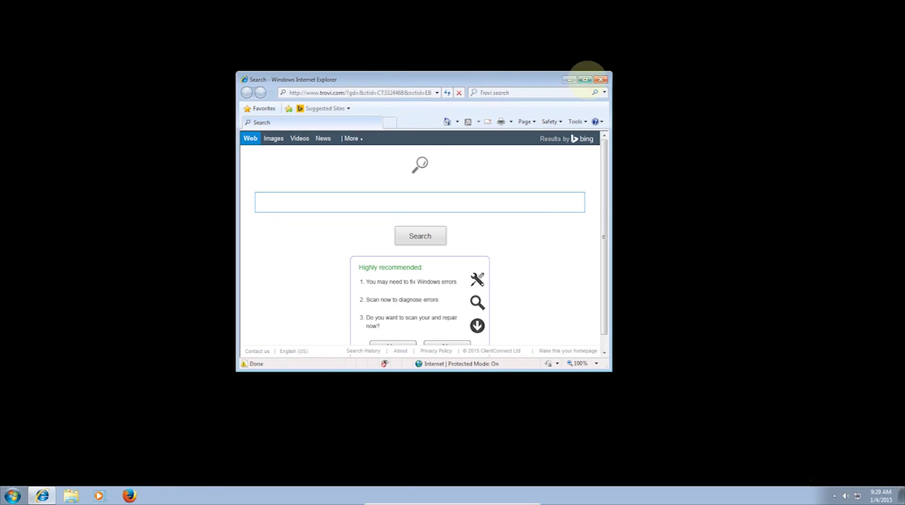
Maximize the Internet Explorer window showing the Trovi search page and its ad.
click(585, 79)
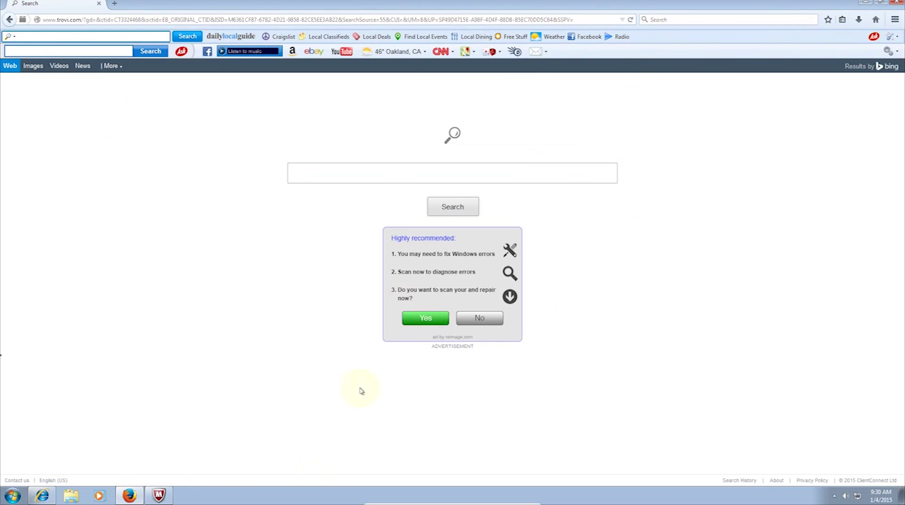
Dismiss the McAfee popup, search 'google' on Trovi, close Firefox and restore Internet Explorer.
click(179, 492)
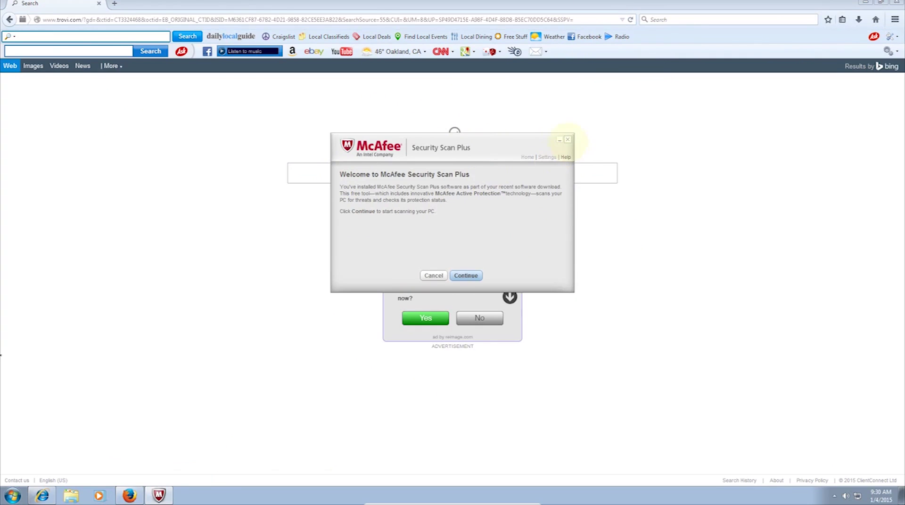
click(567, 140)
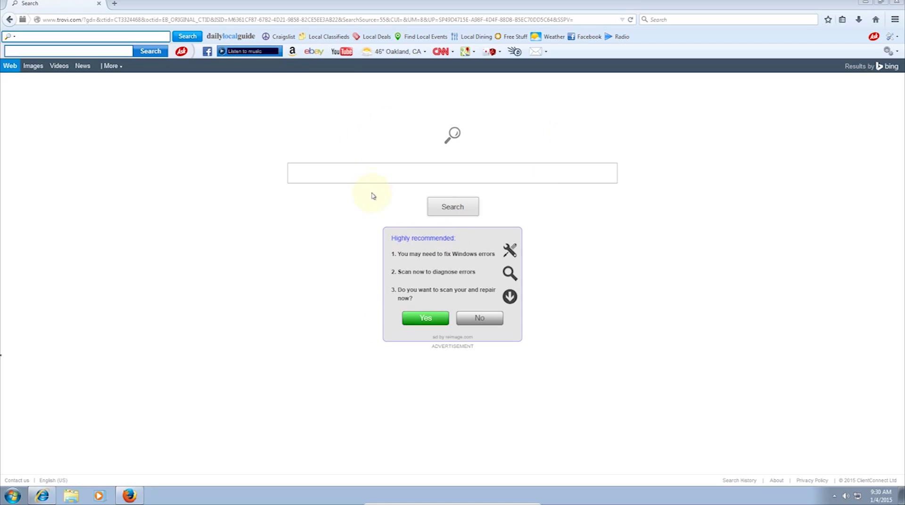
click(393, 165)
text(google)
key(Return)
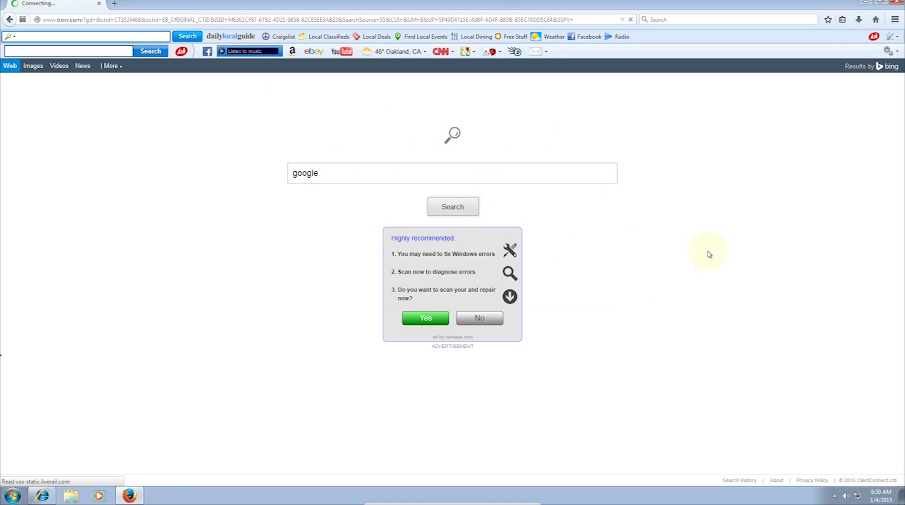
click(892, 3)
drag(750, 4, 399, 21)
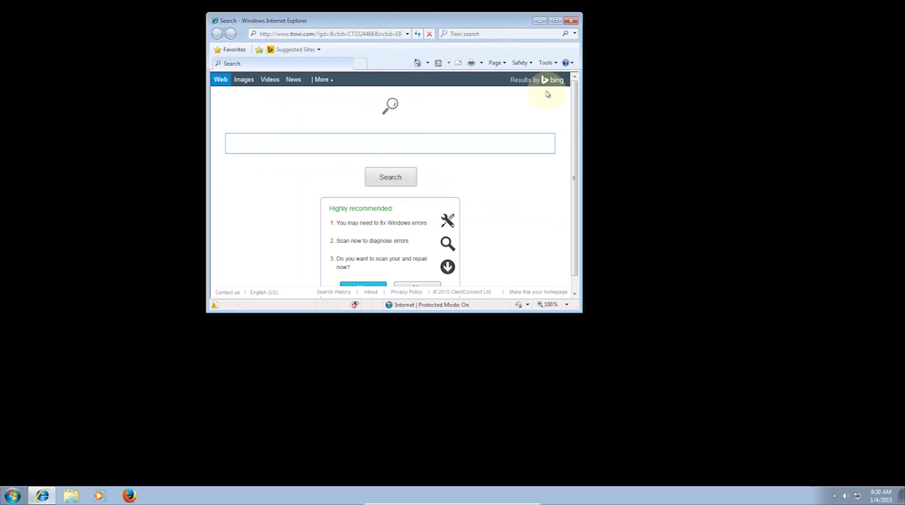
In Internet Options, replace the Trovi home page with google.com and open search provider settings.
click(551, 64)
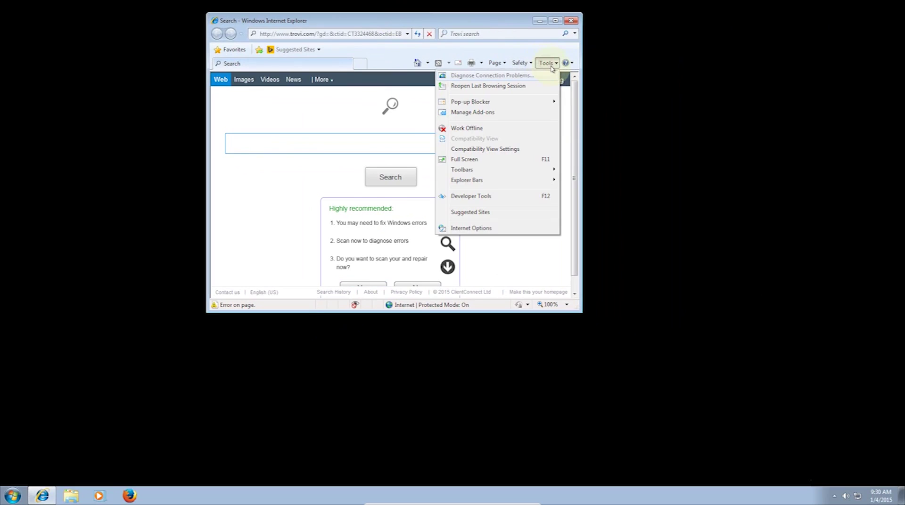
click(494, 232)
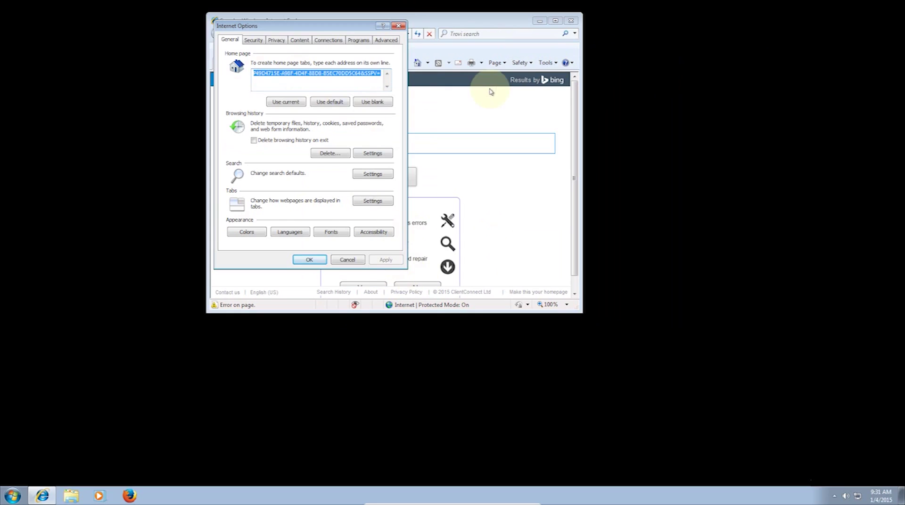
key(Delete)
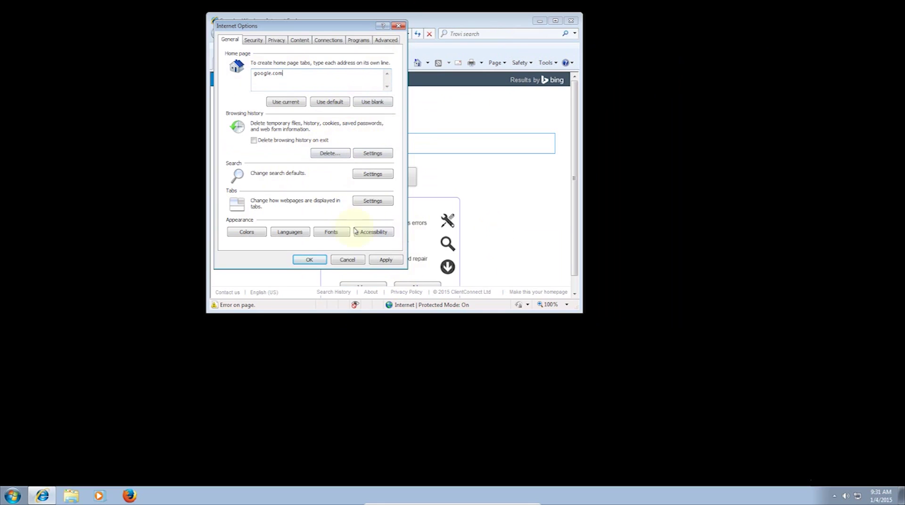
click(368, 180)
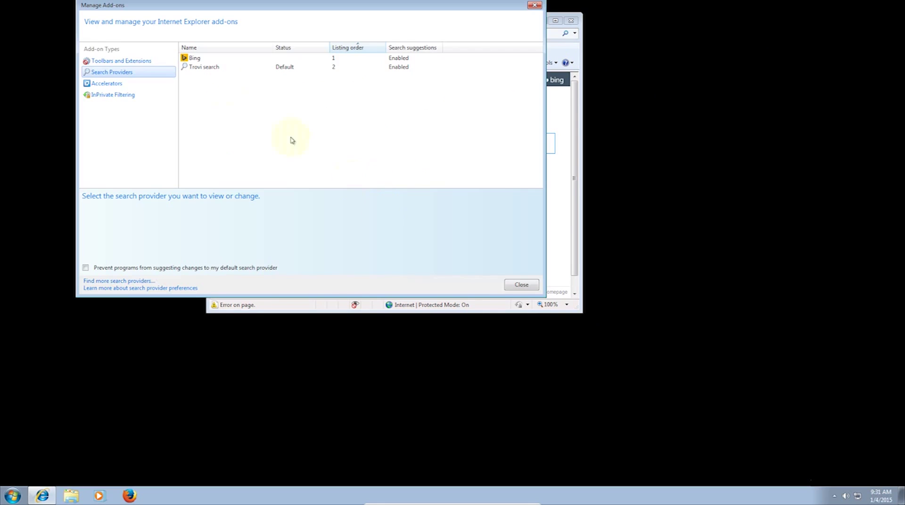
Make Bing the default search provider and remove Trovi search from the list.
click(204, 71)
click(382, 59)
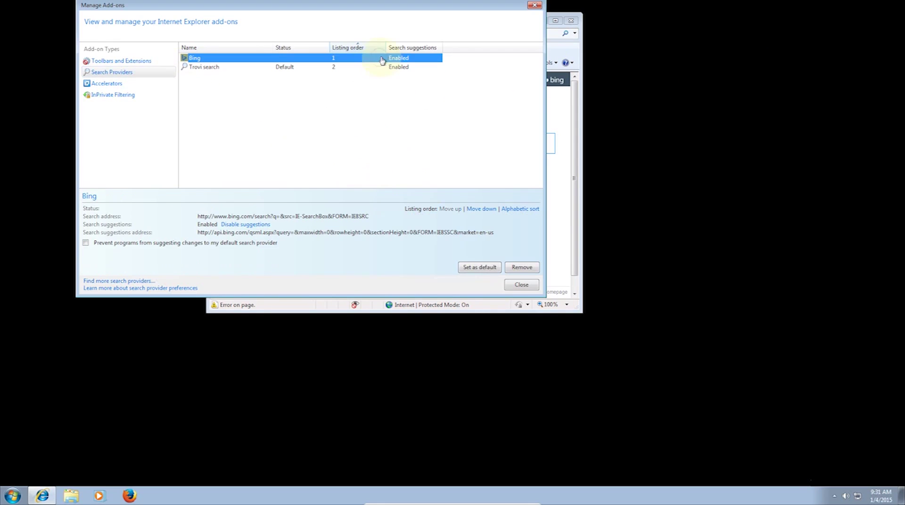
click(478, 268)
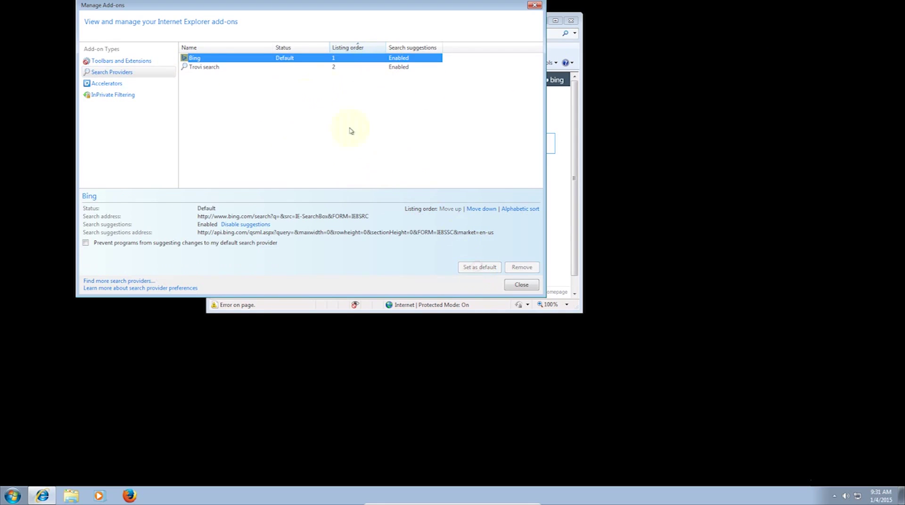
click(299, 67)
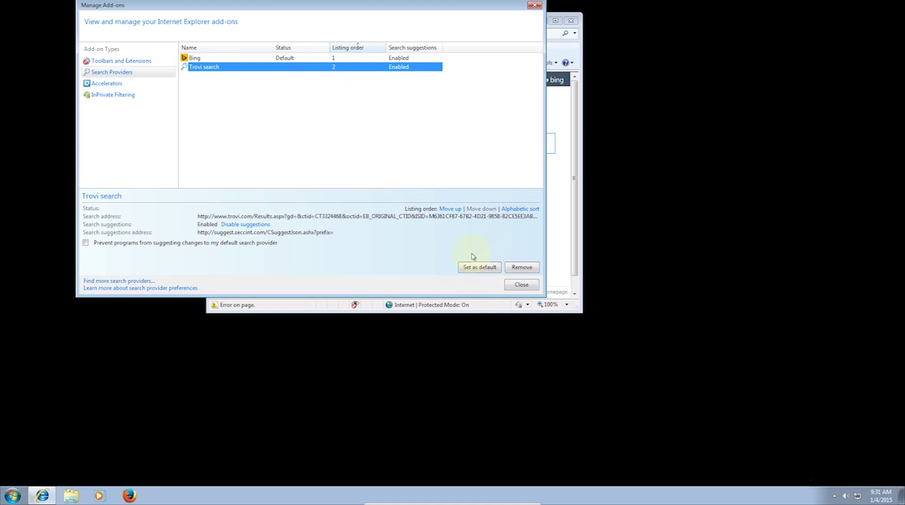
click(522, 267)
click(522, 285)
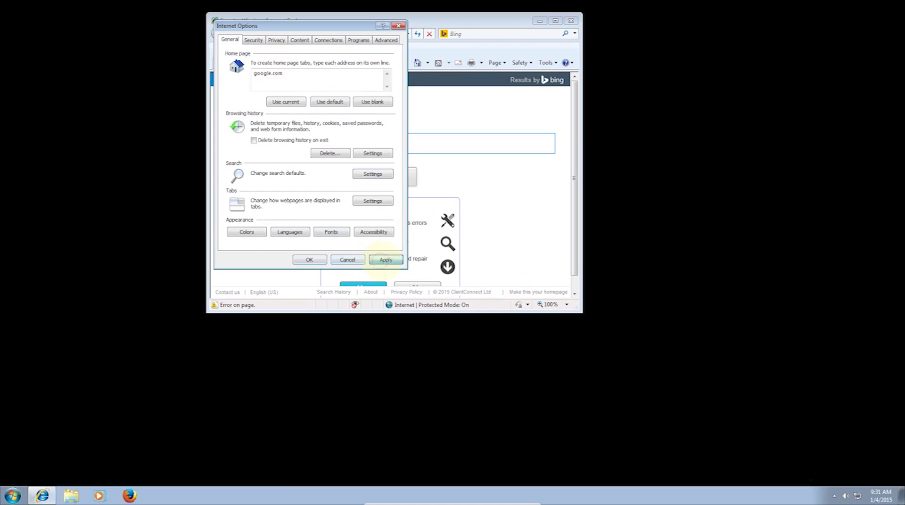
Apply the google.com home page, then close and relaunch Internet Explorer.
click(385, 259)
click(307, 260)
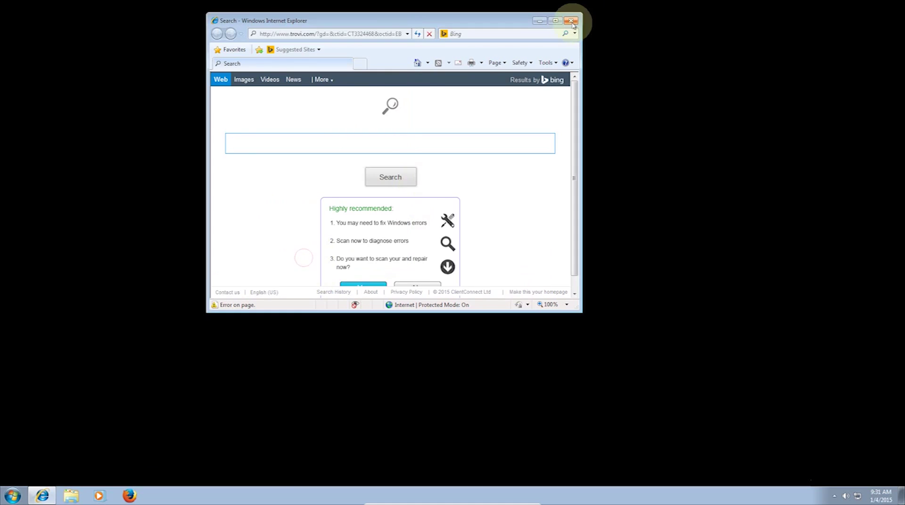
click(571, 21)
click(49, 495)
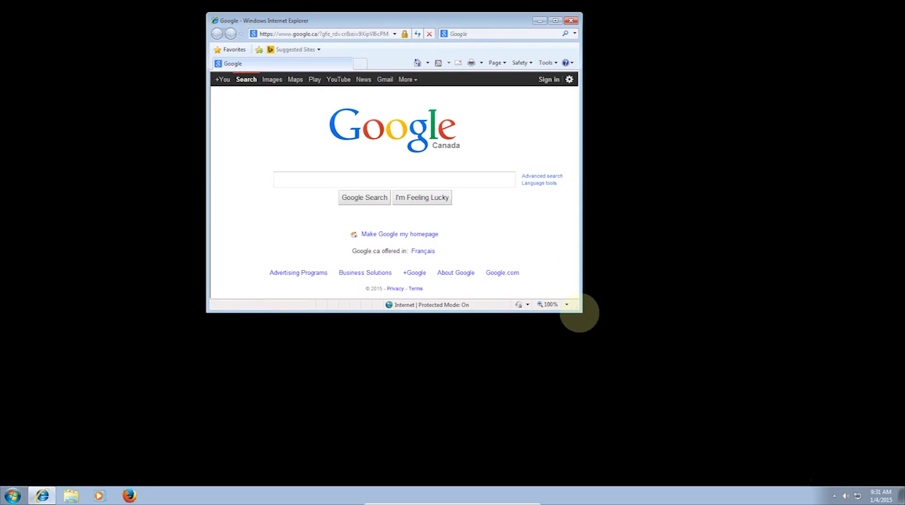
Enlarge the browser window, dismiss the Chrome promo, and run a Google search for 'google'.
drag(579, 311, 808, 434)
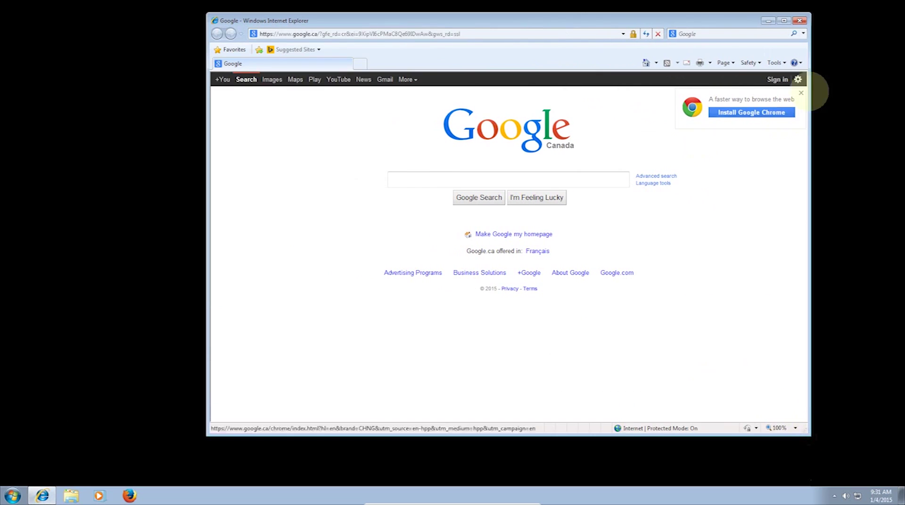
click(801, 94)
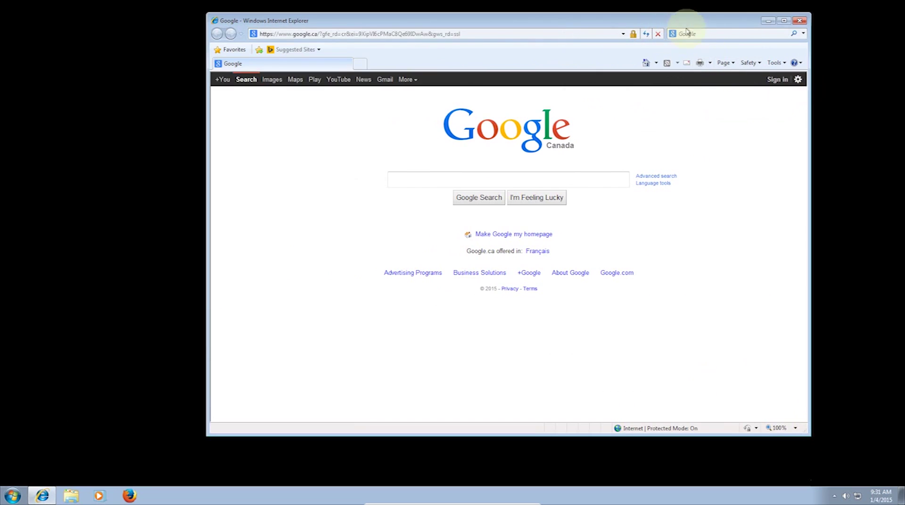
text(google)
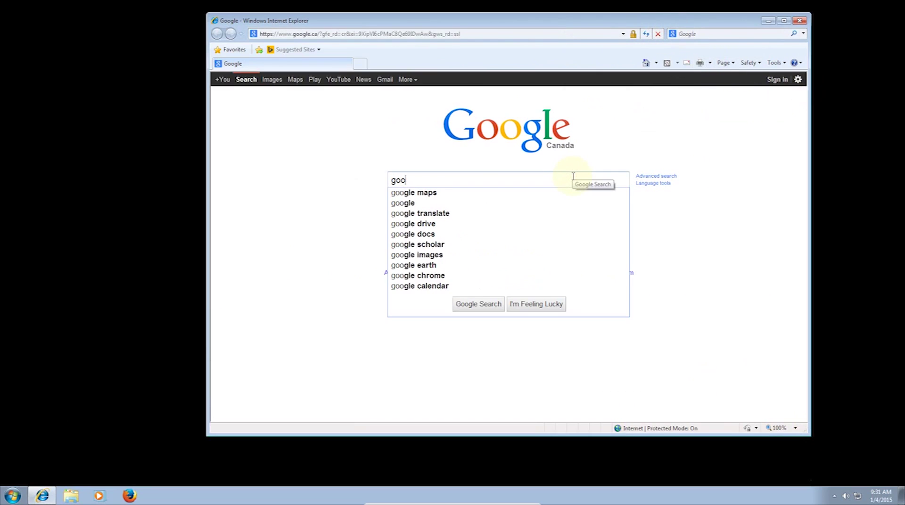
key(Return)
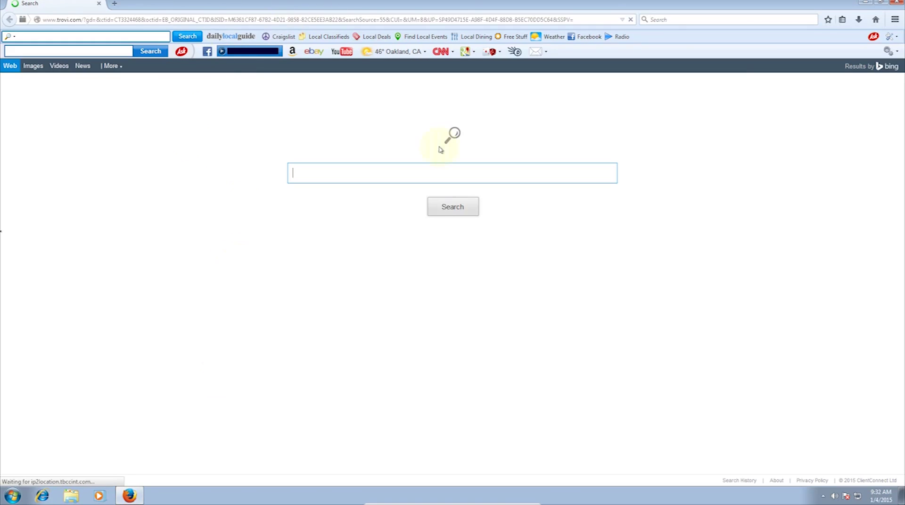
Review Firefox's default search engine in Options, leaving it set to Trovi search.
click(897, 21)
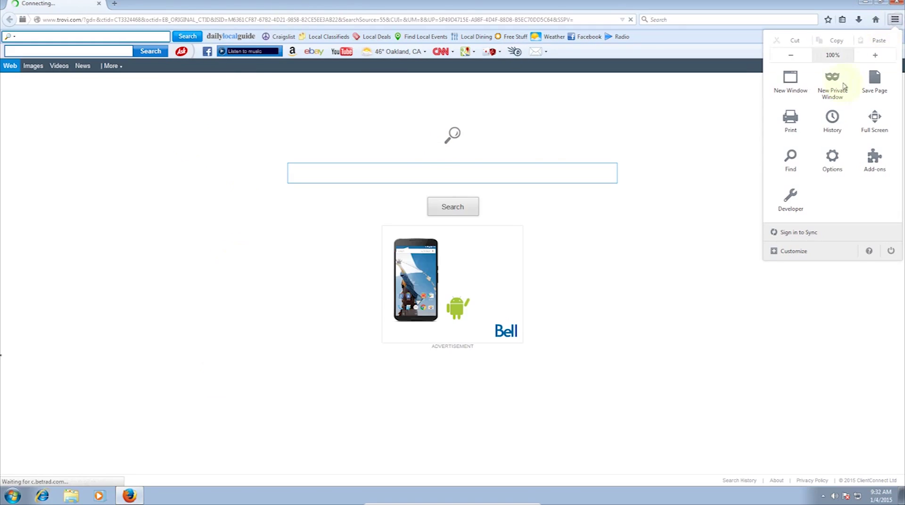
click(832, 156)
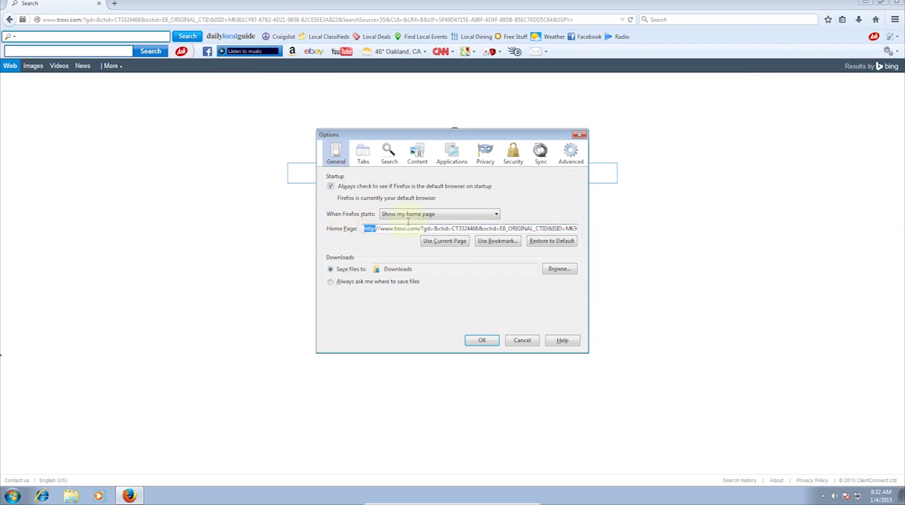
click(390, 153)
click(365, 197)
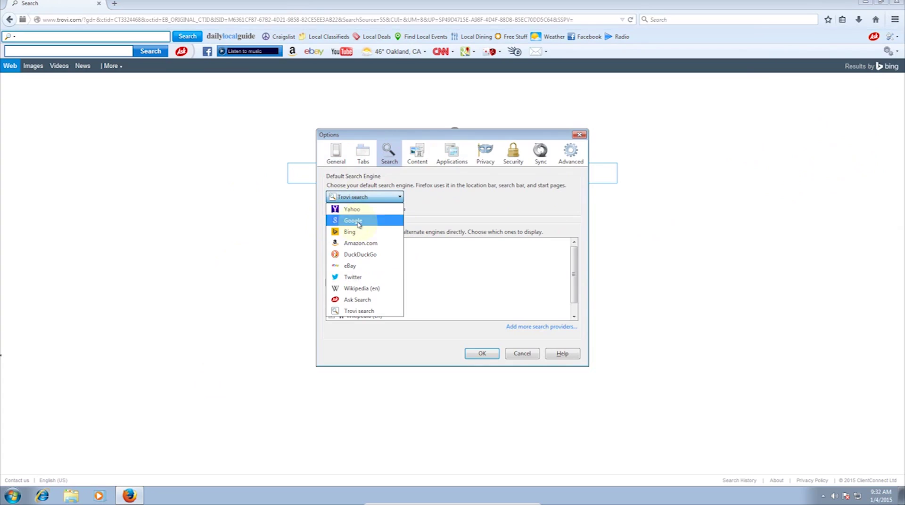
click(523, 355)
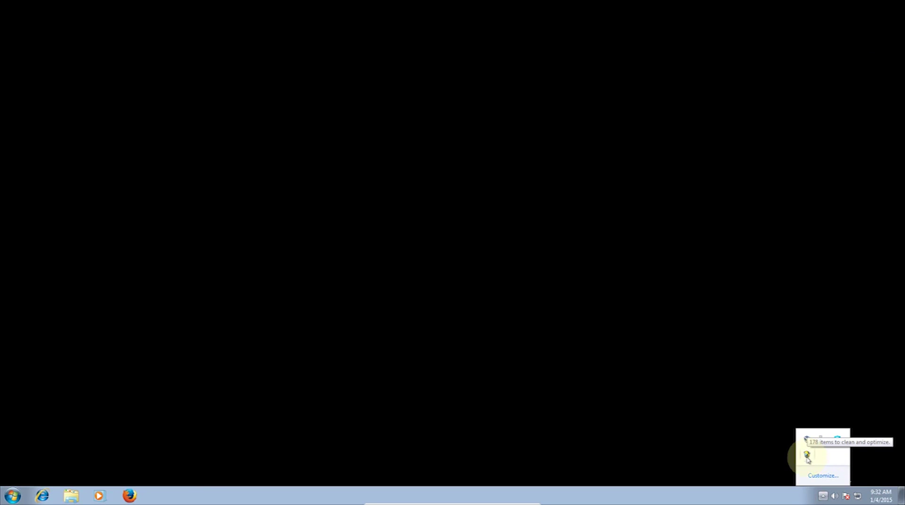
Find Programs and Features via the Start search 'uninstall', and uninstall CrimeWatch.
click(808, 456)
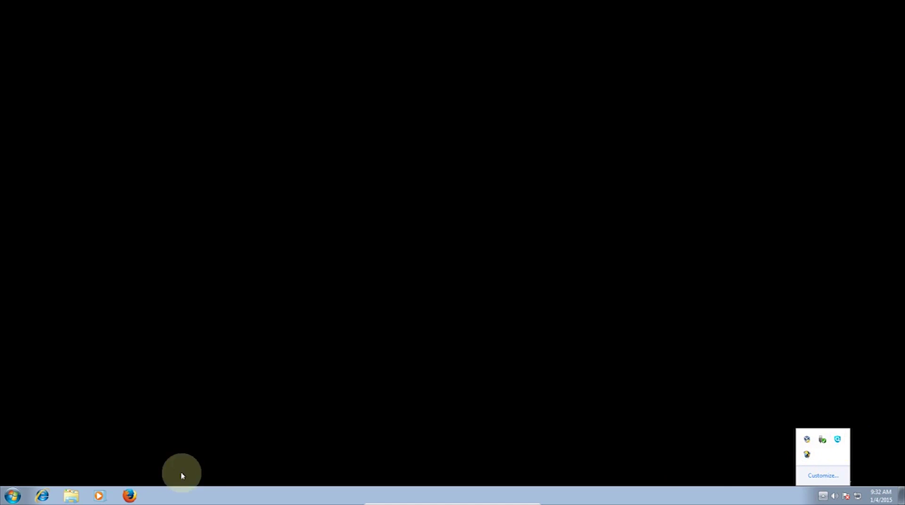
click(11, 496)
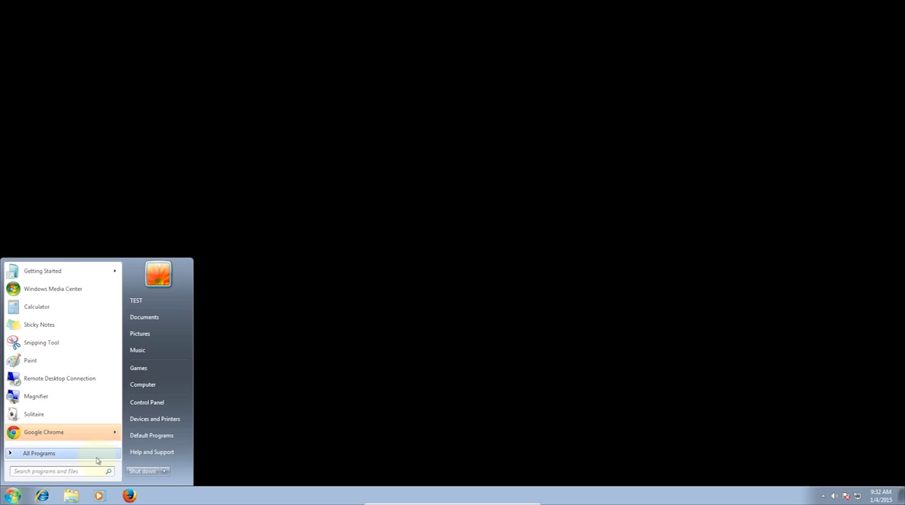
text(uninstall)
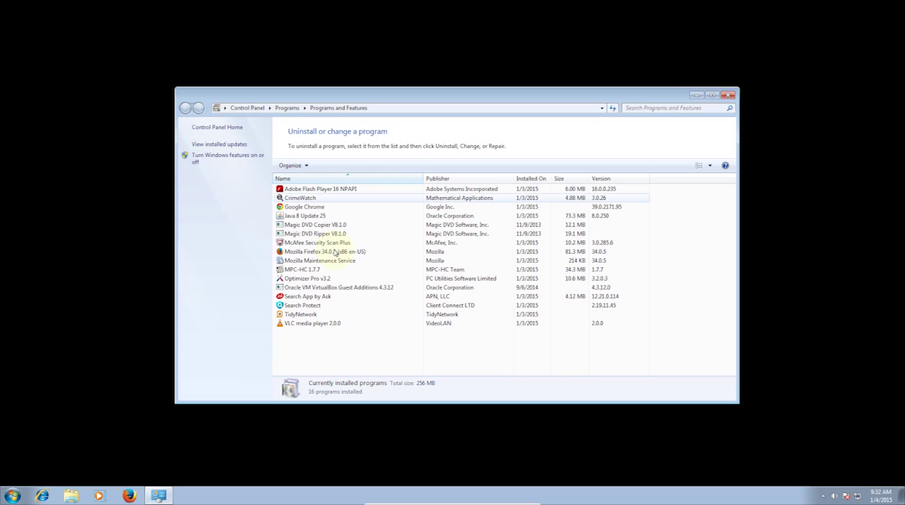
click(325, 198)
click(347, 168)
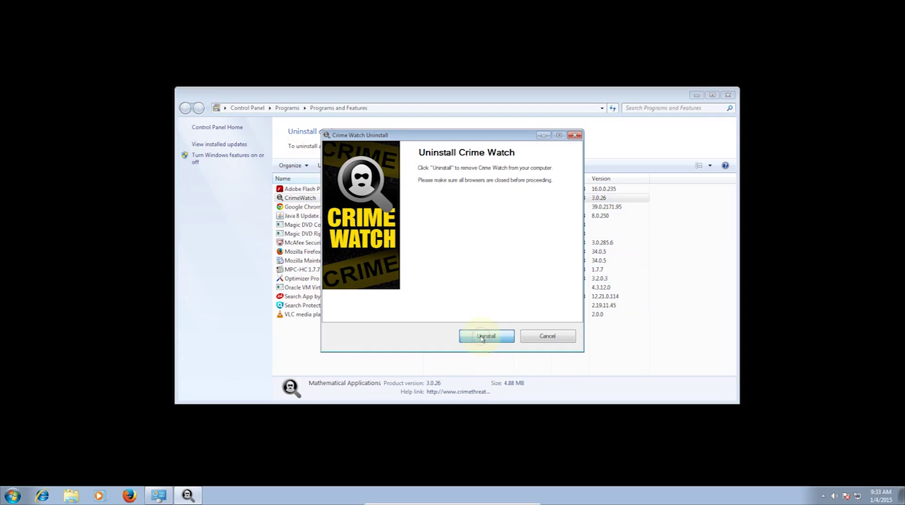
key(Return)
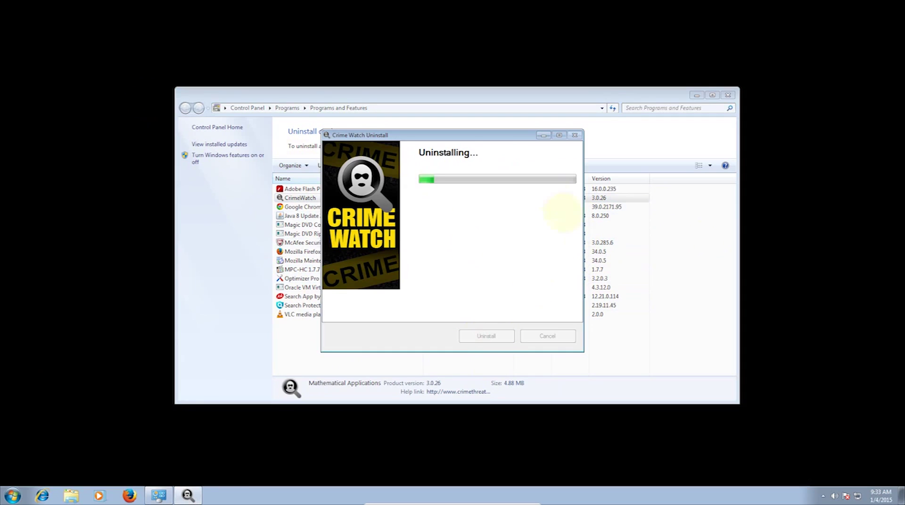
click(483, 338)
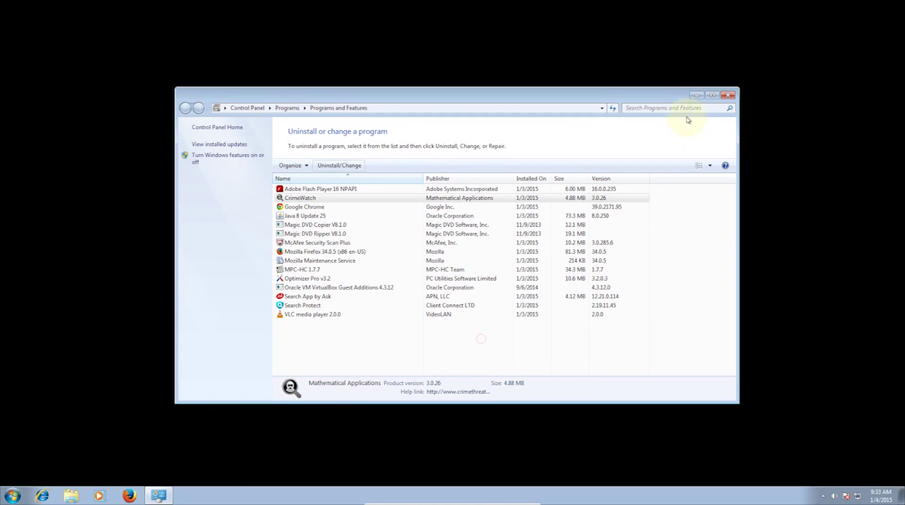
click(727, 96)
Search 'adw cle' in Internet Explorer and download AdwCleaner from Bleeping Computer.
click(70, 495)
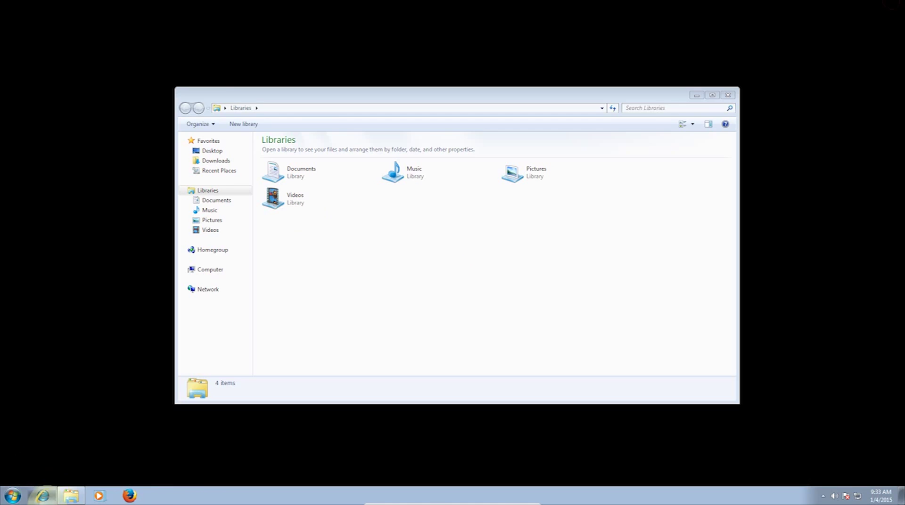
click(42, 495)
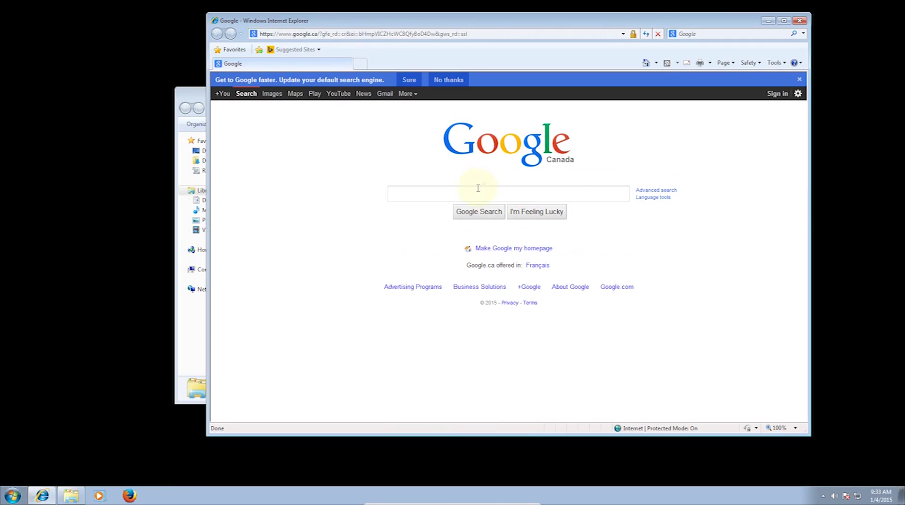
text(adw cleaner)
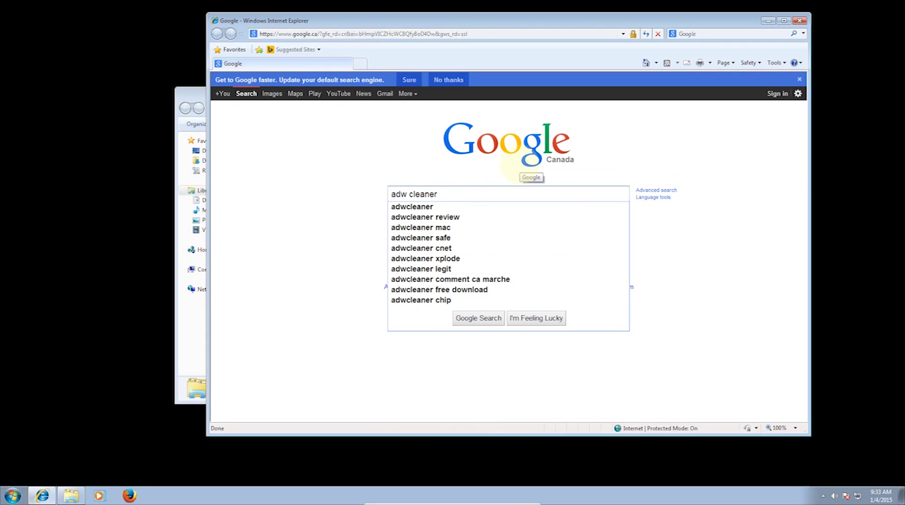
key(Return)
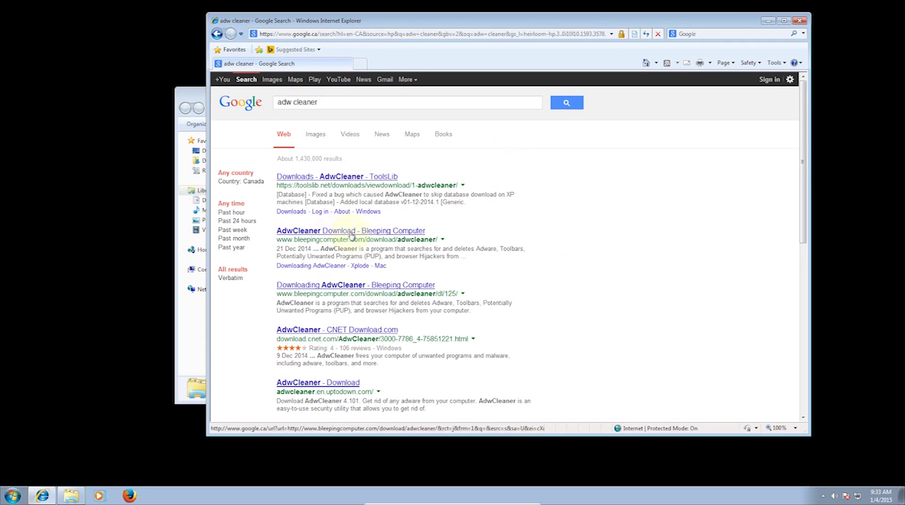
click(333, 231)
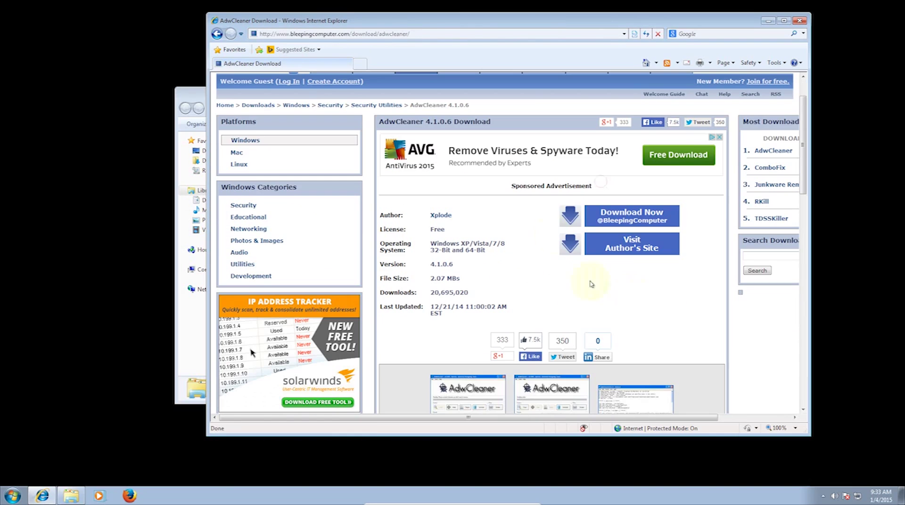
click(602, 216)
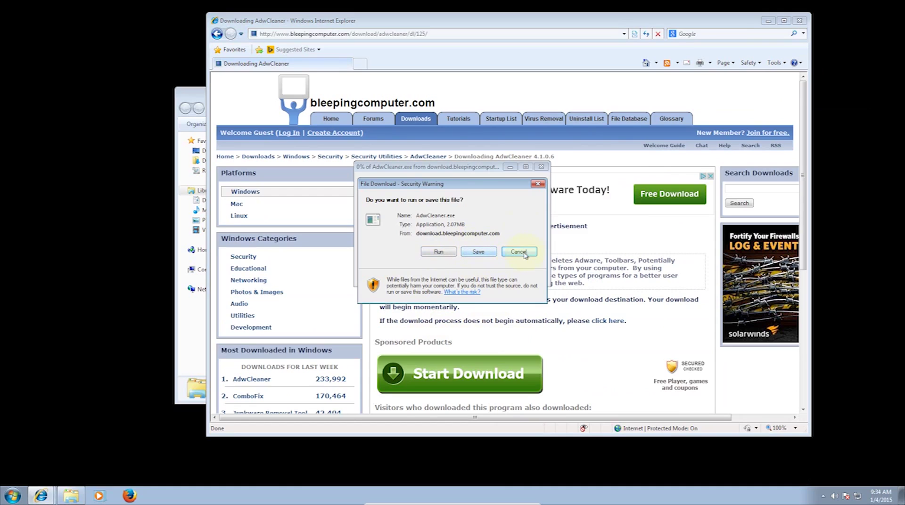
Dismiss the download security warning and launch AdwCleaner from the desktop.
click(537, 185)
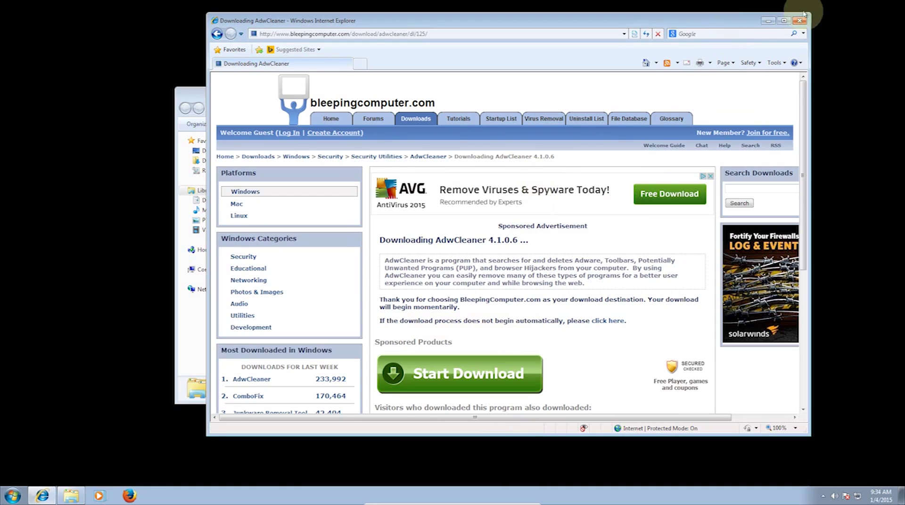
click(11, 124)
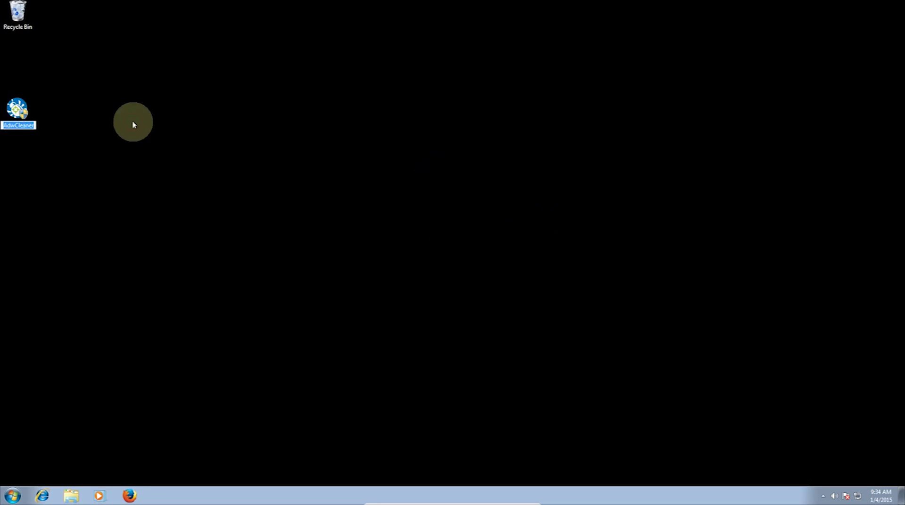
double_click(21, 125)
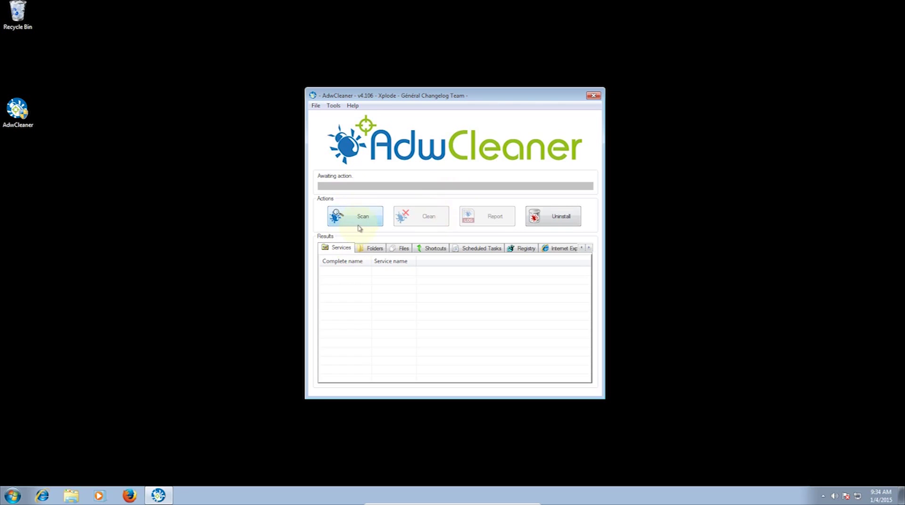
Run the AdwCleaner scan, review Chrome, Firefox and Shortcuts results, then clean the checked items.
click(359, 217)
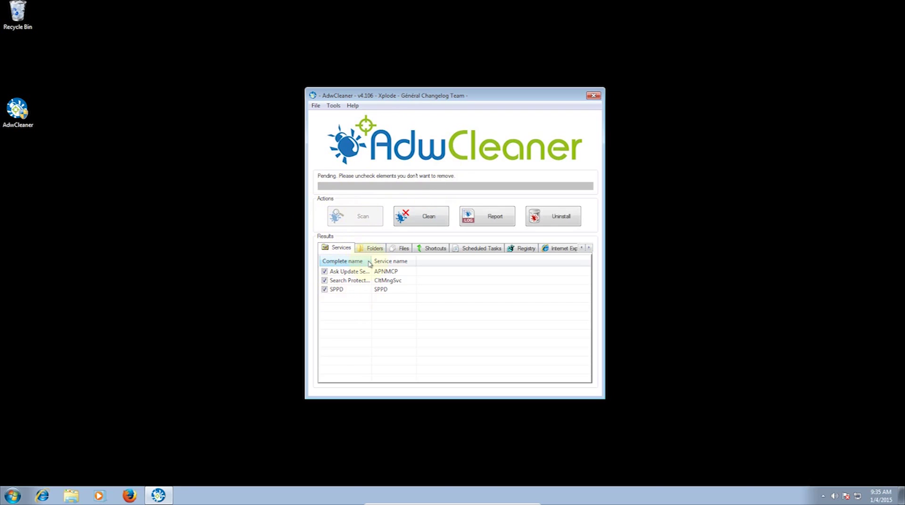
drag(372, 262, 430, 261)
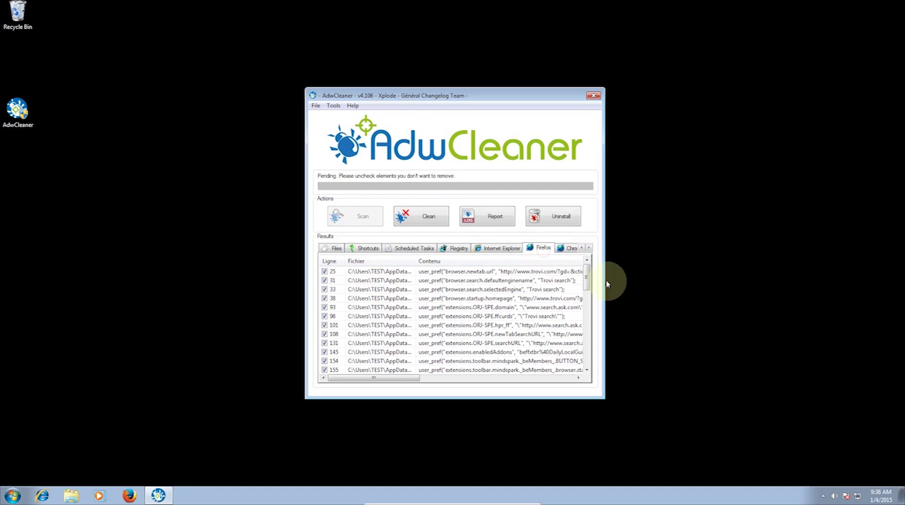
drag(588, 284, 575, 249)
click(572, 248)
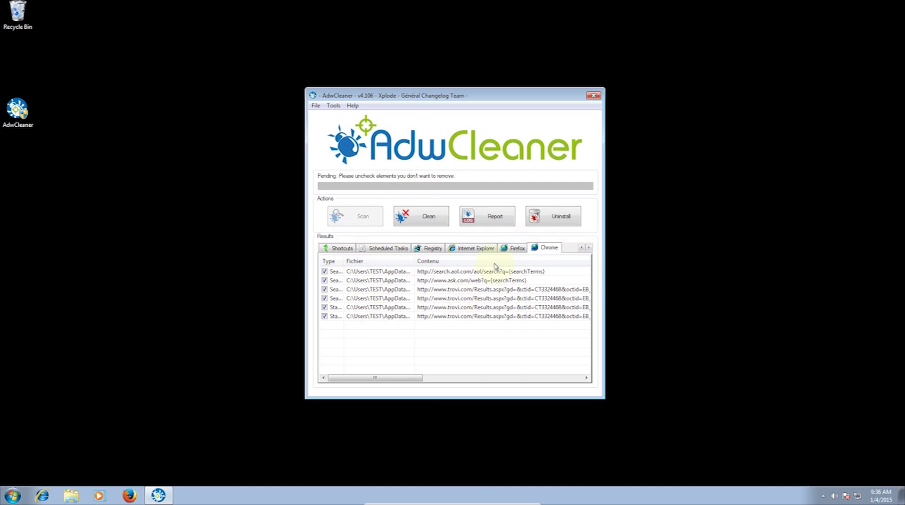
click(514, 248)
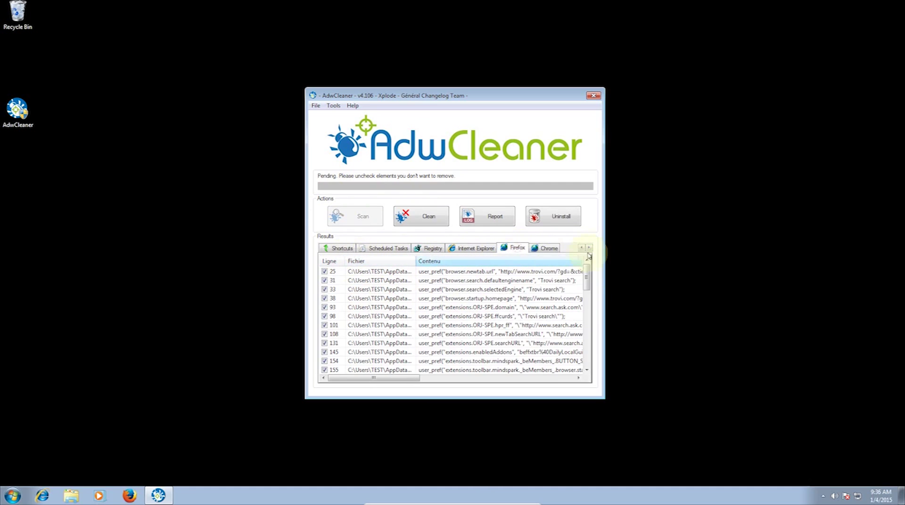
click(337, 249)
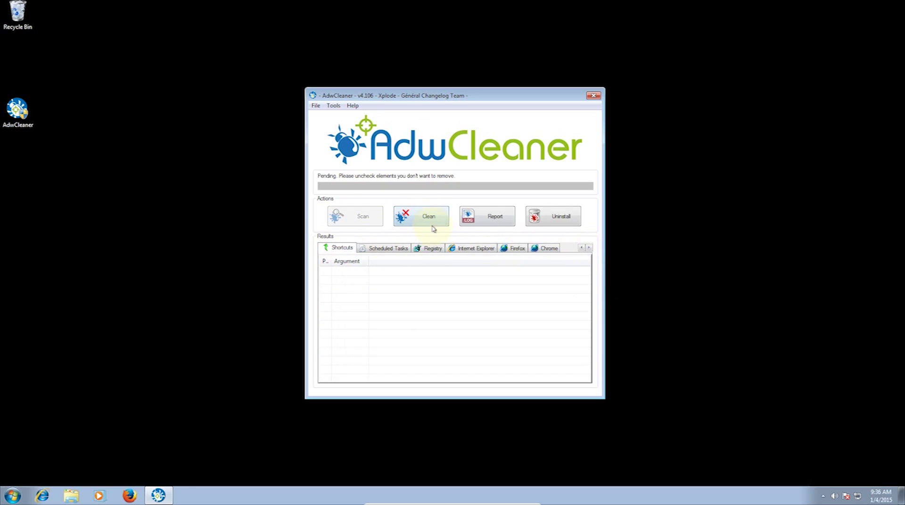
click(434, 228)
Accept closing open programs, set aside the information notice, and allow the restart.
key(Return)
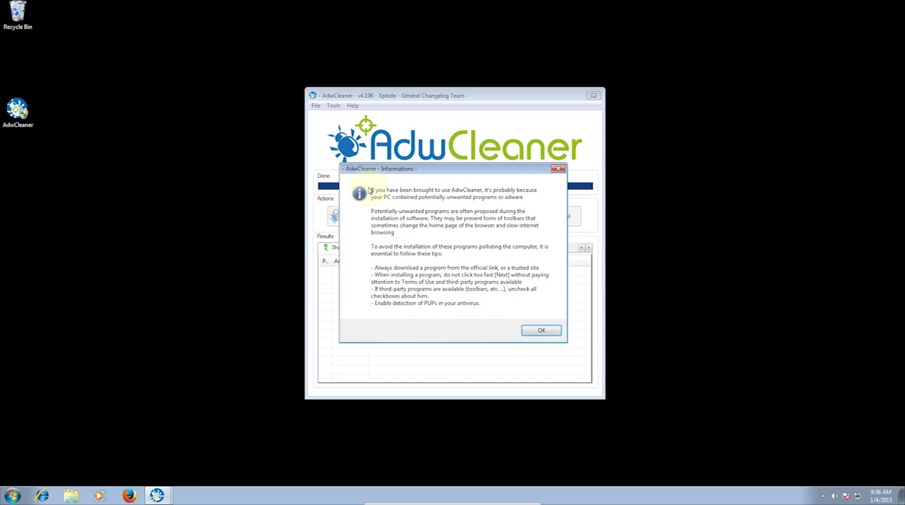
drag(505, 170, 615, 217)
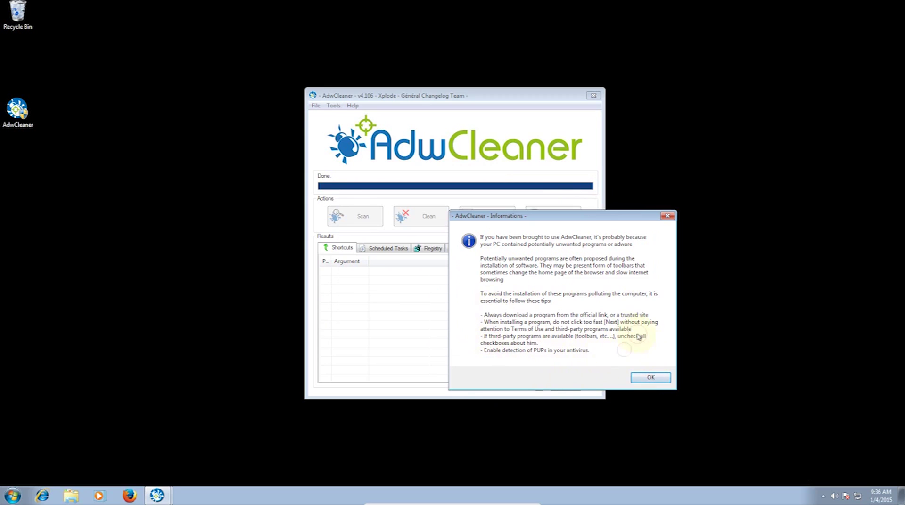
click(649, 376)
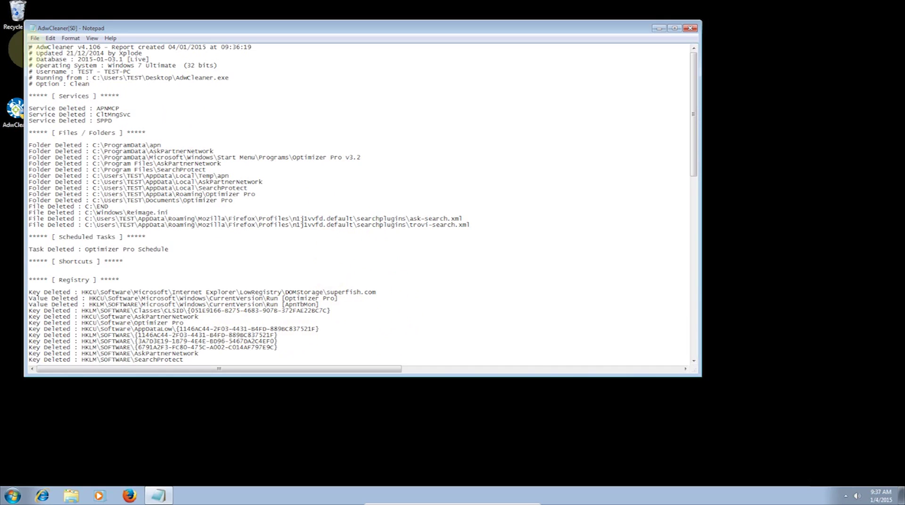
Look through the AdwCleaner log in Notepad, close it, and launch Firefox.
drag(28, 47, 323, 121)
click(325, 122)
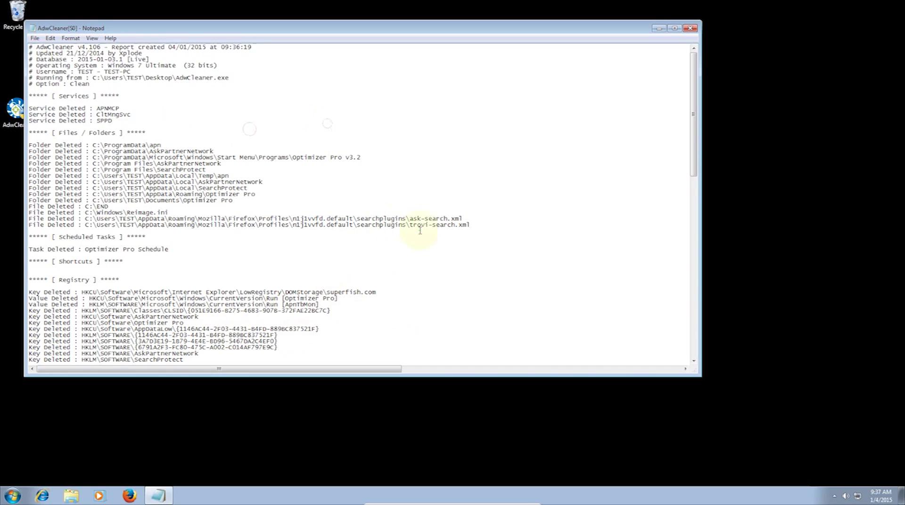
scroll(448, 226, down, 3)
scroll(252, 330, down, 20)
scroll(182, 312, up, 10)
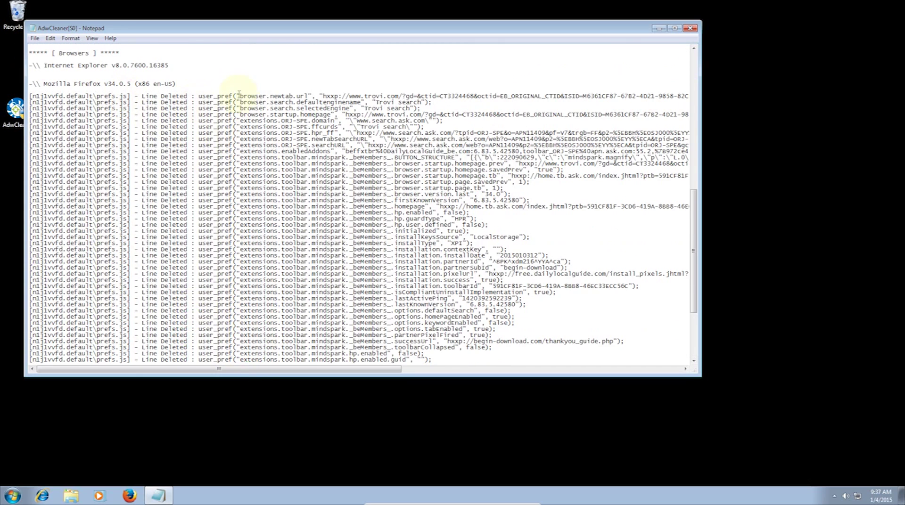
key(alt+F4)
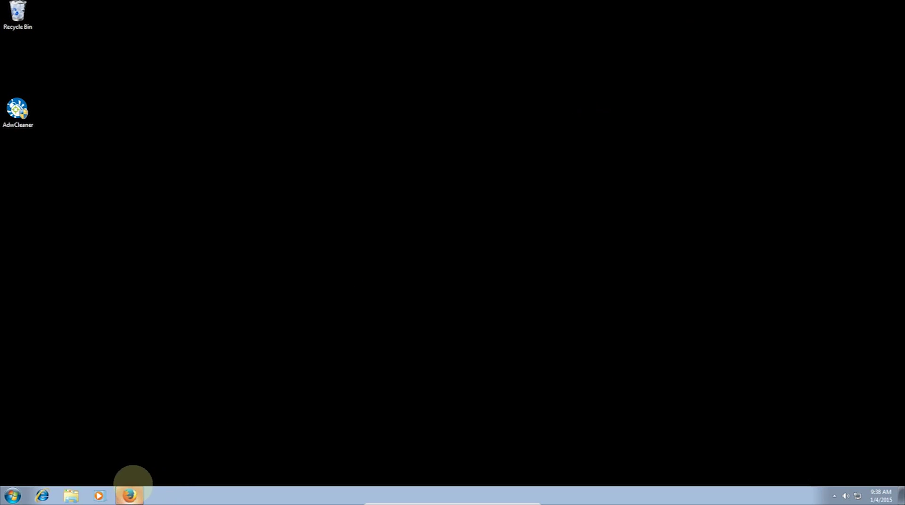
click(130, 495)
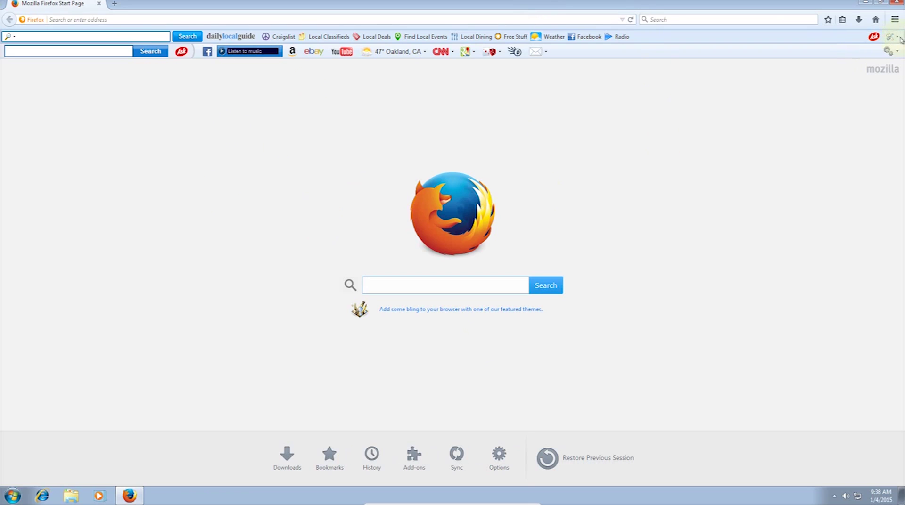
Uninstall the Search App by Ask toolbar from Firefox, then run a test search for 'google'.
click(892, 51)
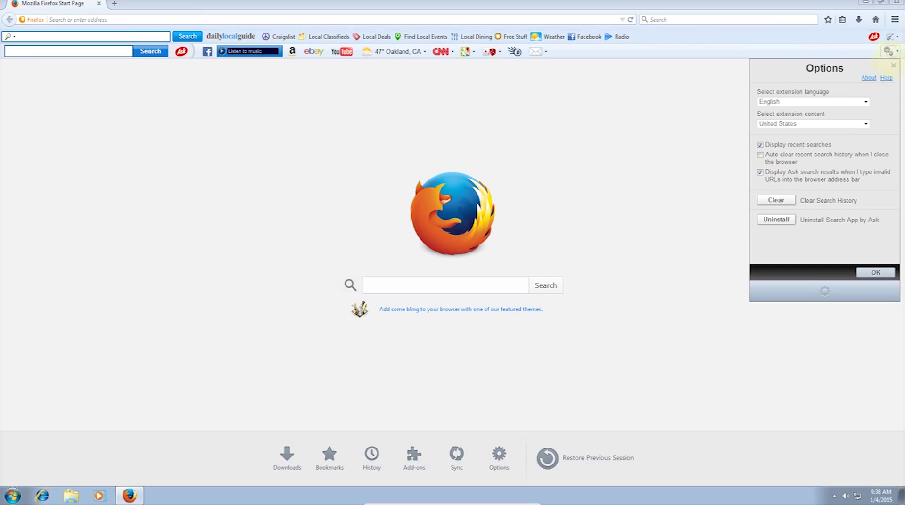
click(776, 219)
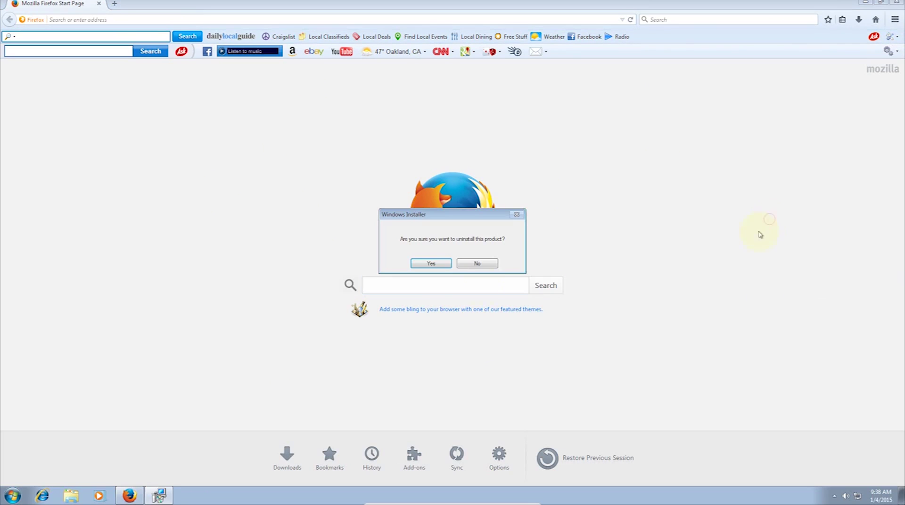
click(431, 263)
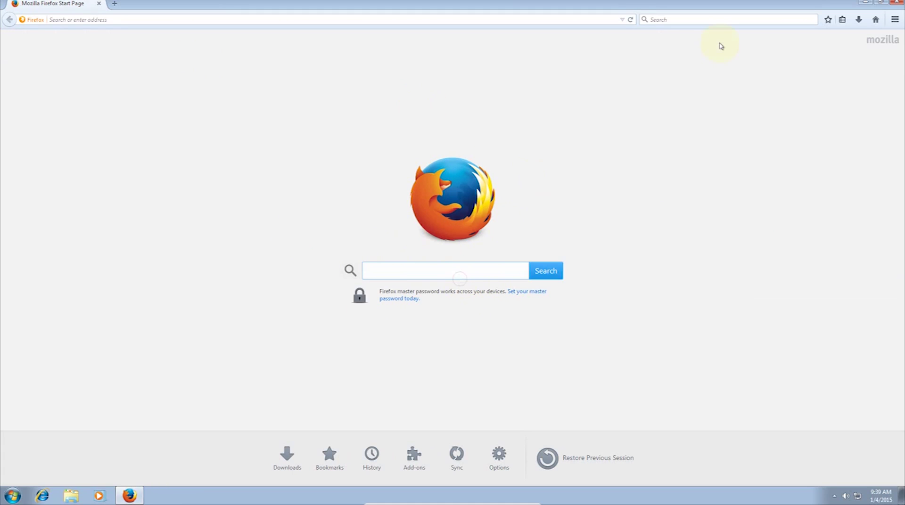
text(google)
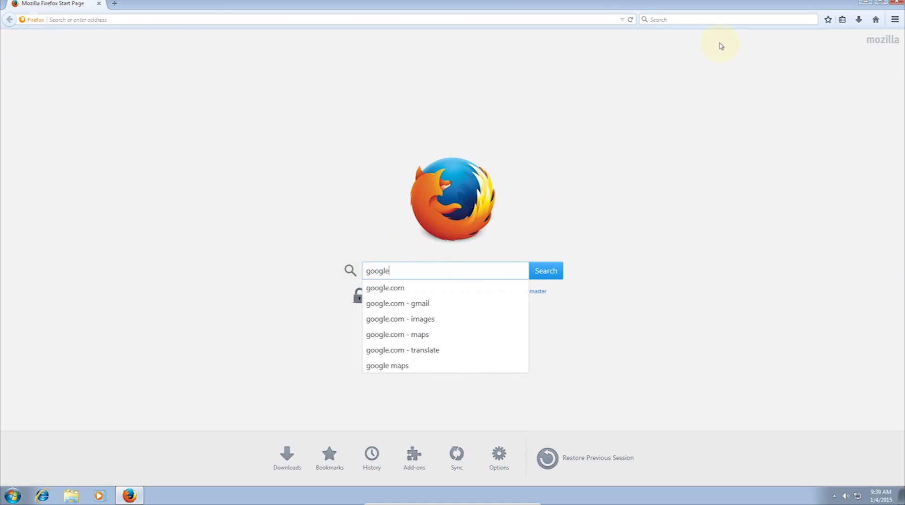
key(Return)
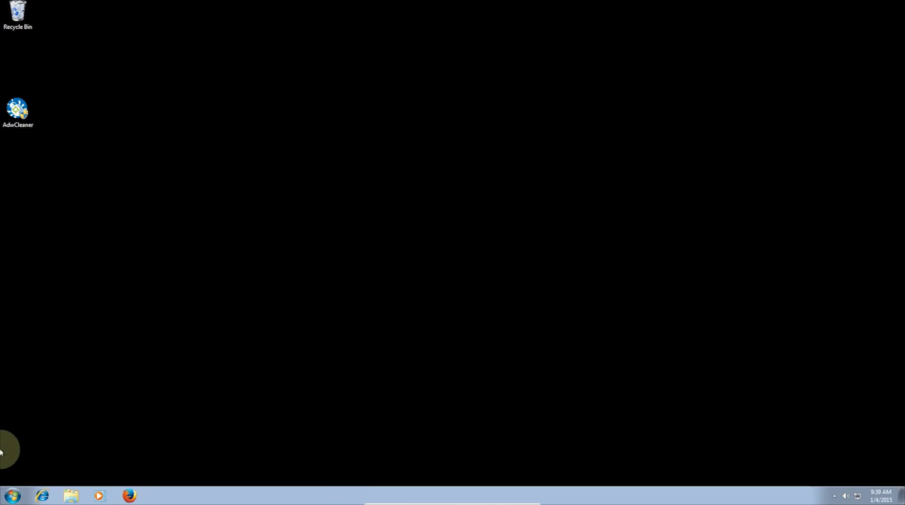
Launch vlcmediaplayer-setup(1) from the Downloads folder and approve the User Account Control prompt.
drag(220, 212, 459, 337)
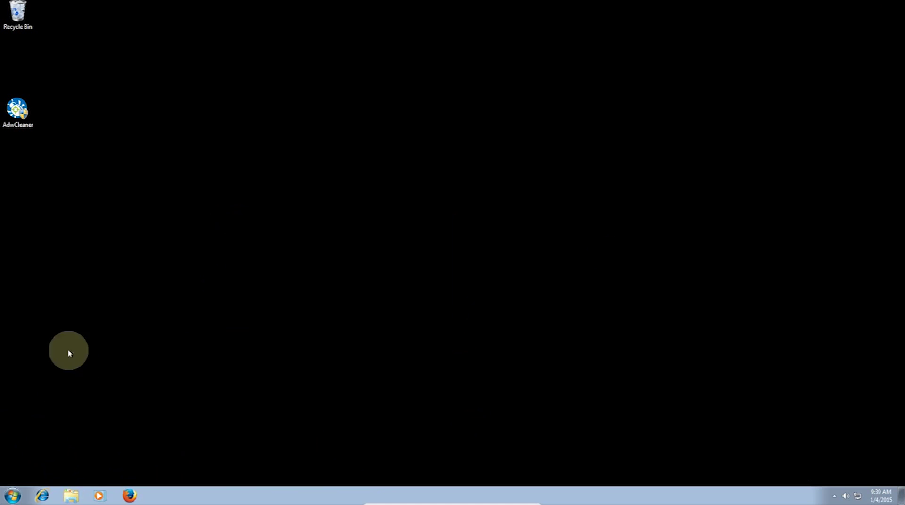
click(71, 495)
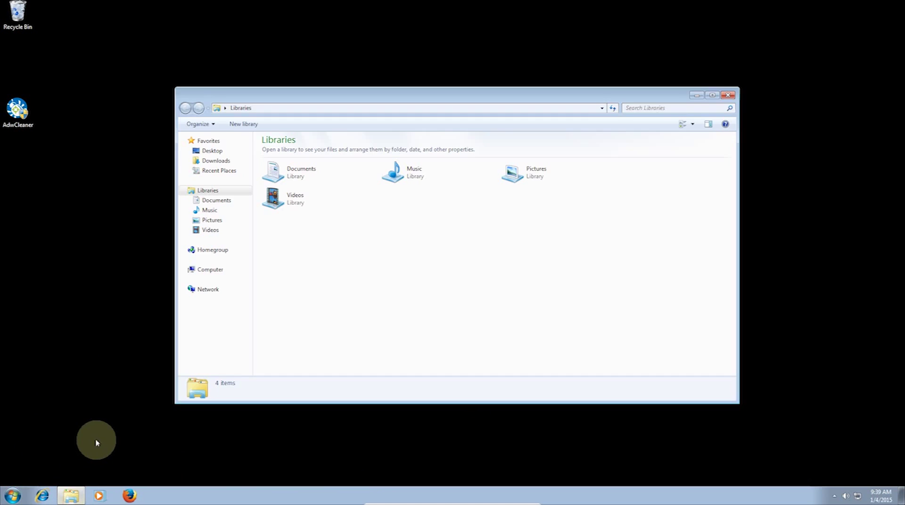
click(211, 161)
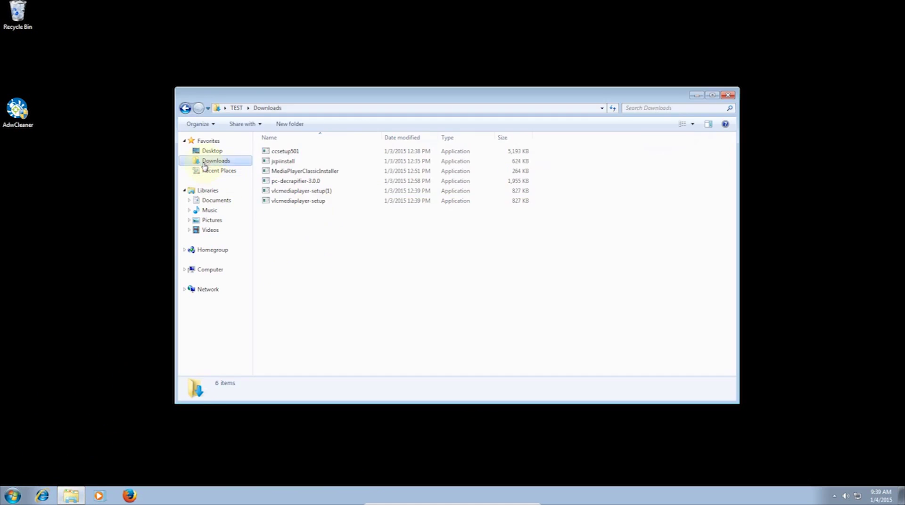
double_click(304, 192)
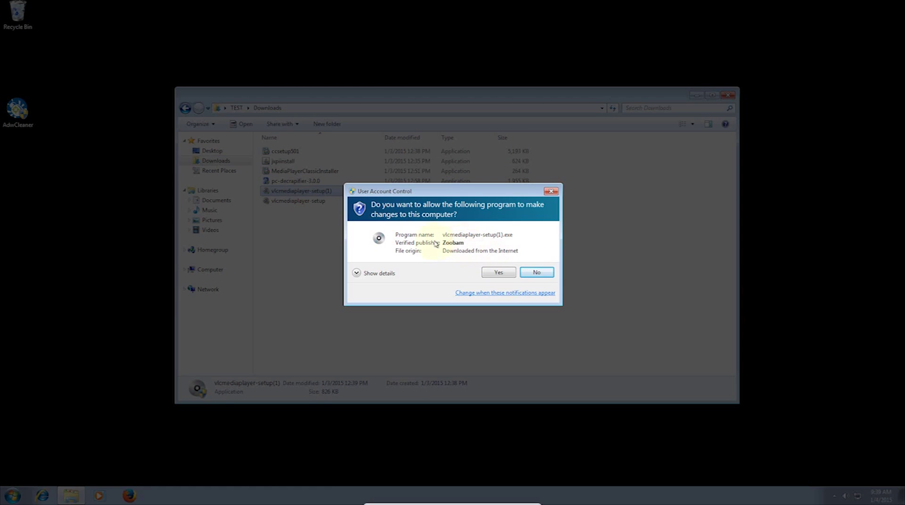
click(498, 273)
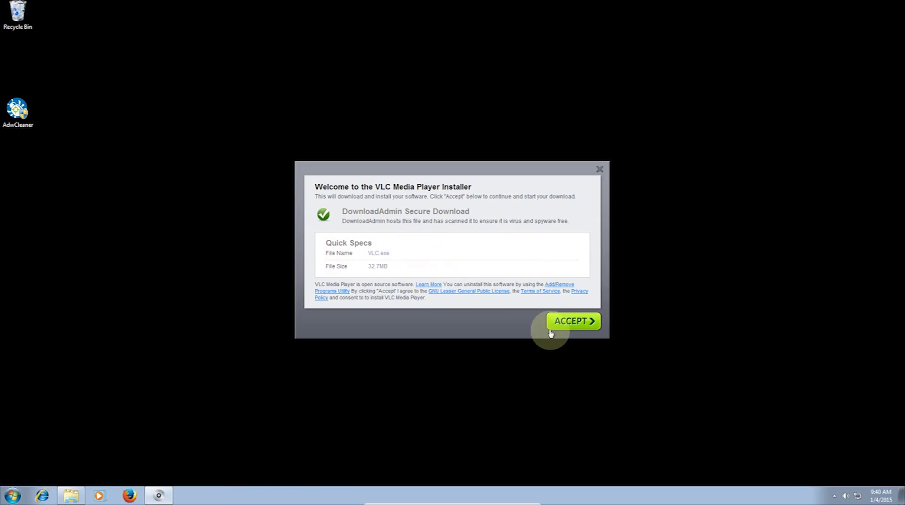
Accept the VLC installer welcome page and review the bundled Search Protect offer.
click(576, 321)
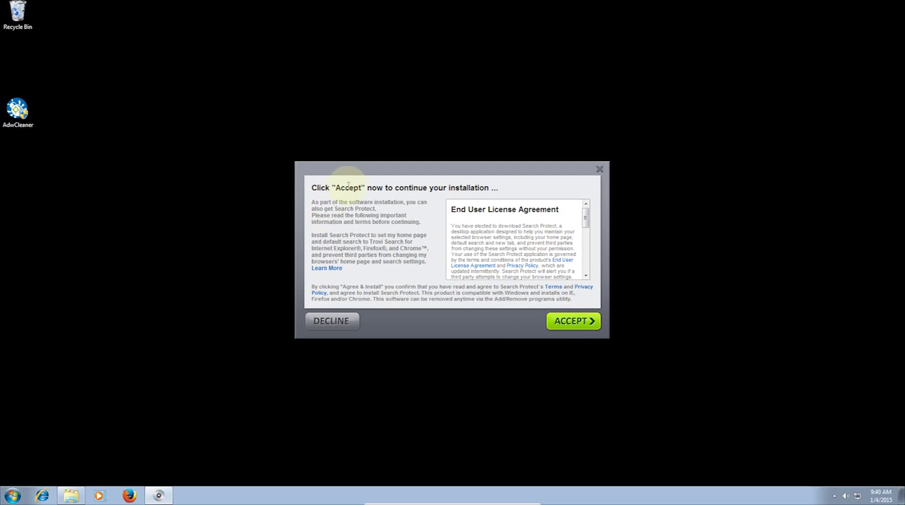
drag(332, 188, 392, 188)
click(372, 189)
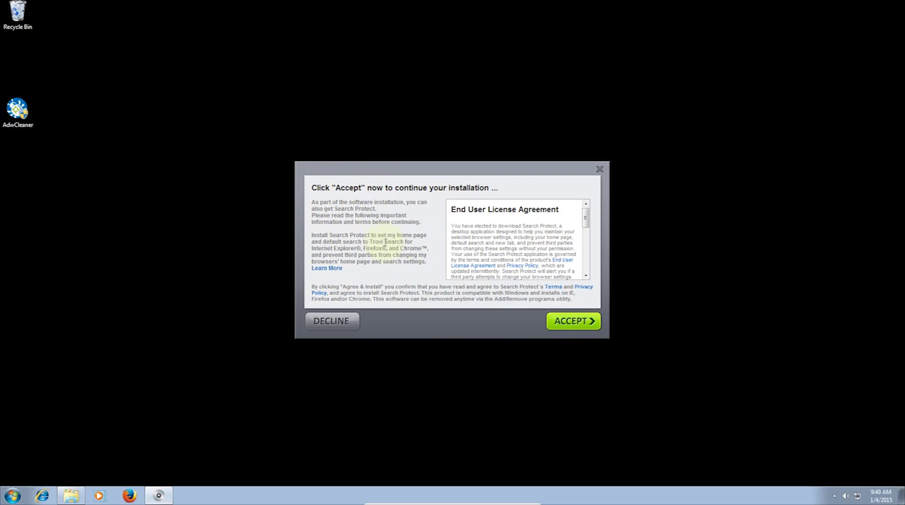
drag(311, 209, 379, 209)
click(378, 209)
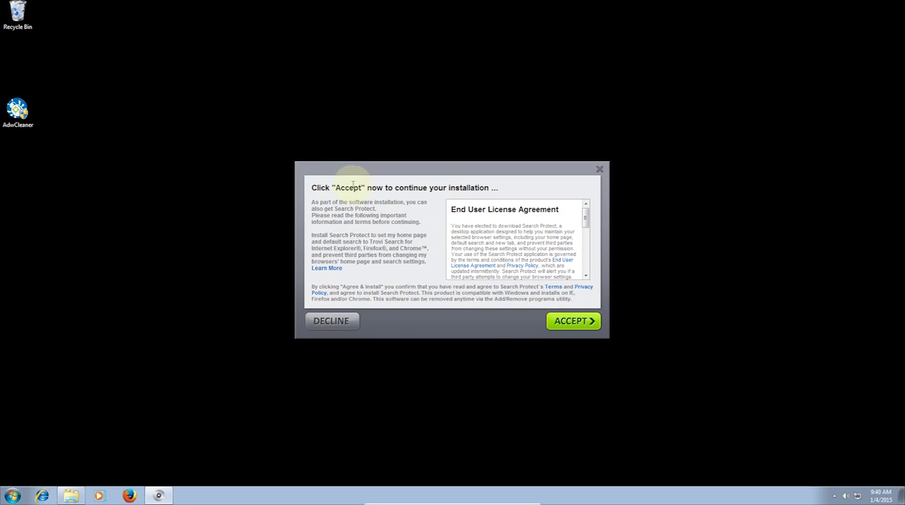
Decline the Search Protect, Crime Watch and PC Optimizer Pro offers.
click(346, 325)
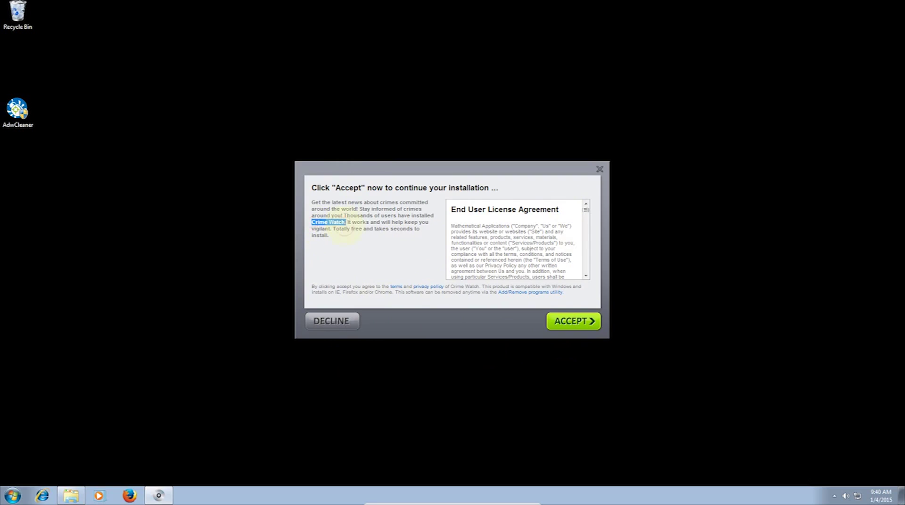
click(333, 332)
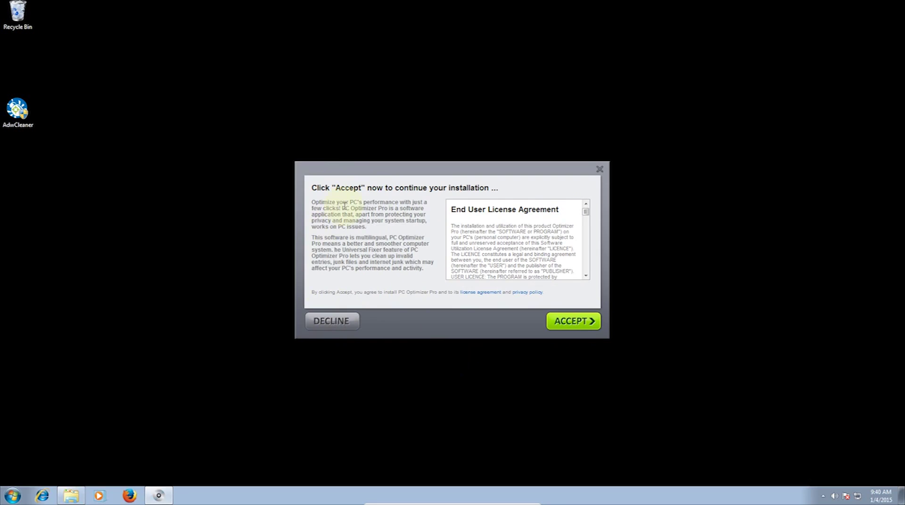
click(344, 322)
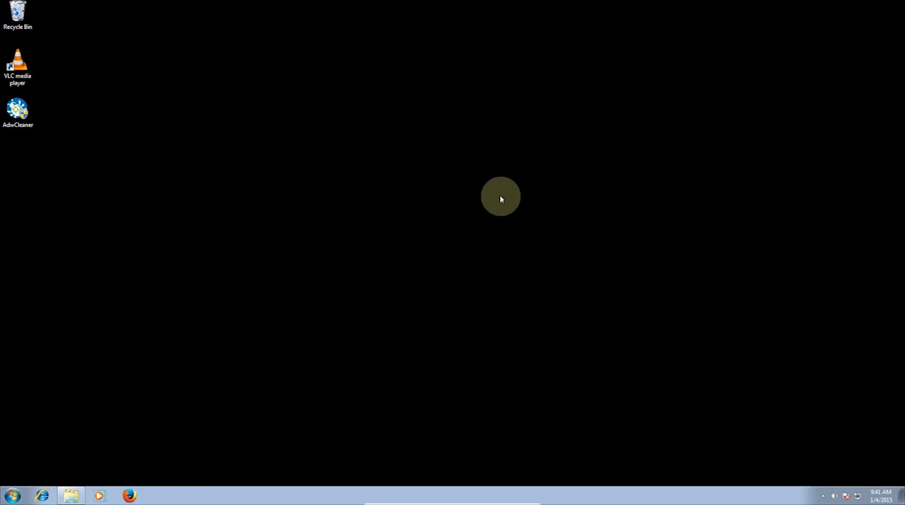
click(12, 496)
text(vl)
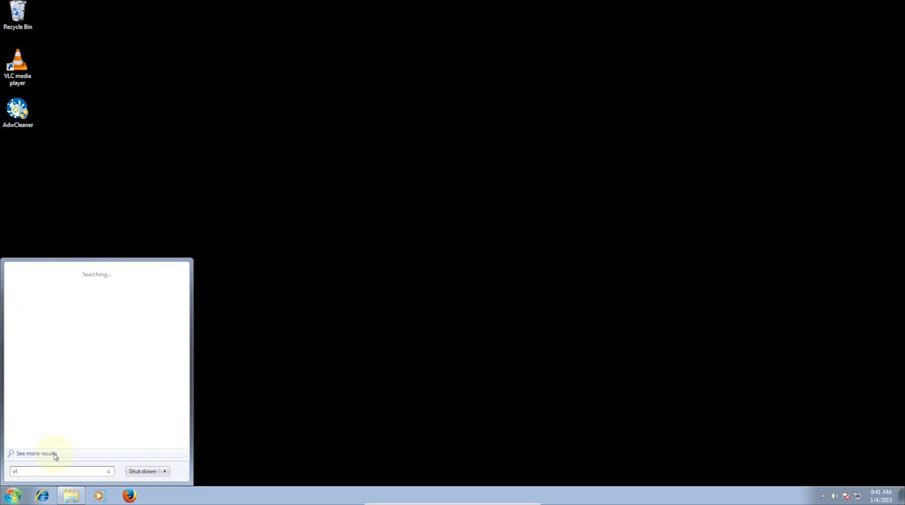
text(c)
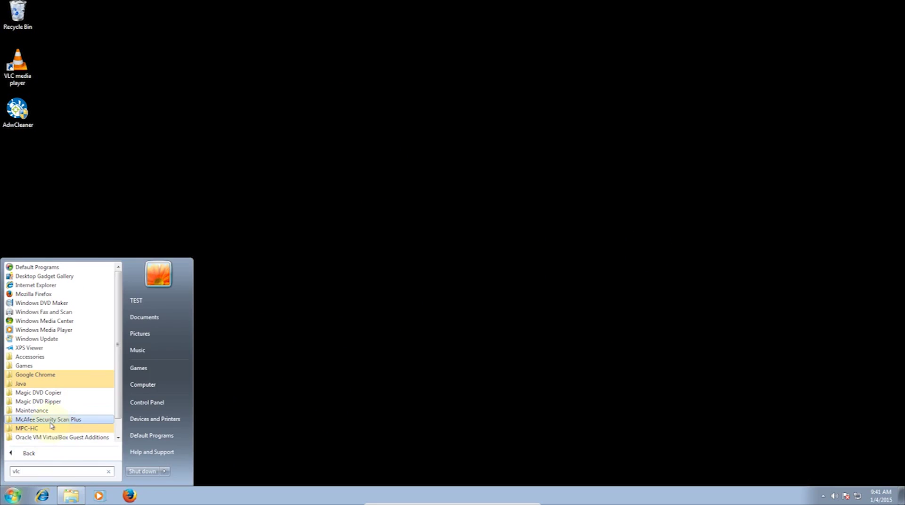
scroll(52, 426, down, 1)
click(41, 439)
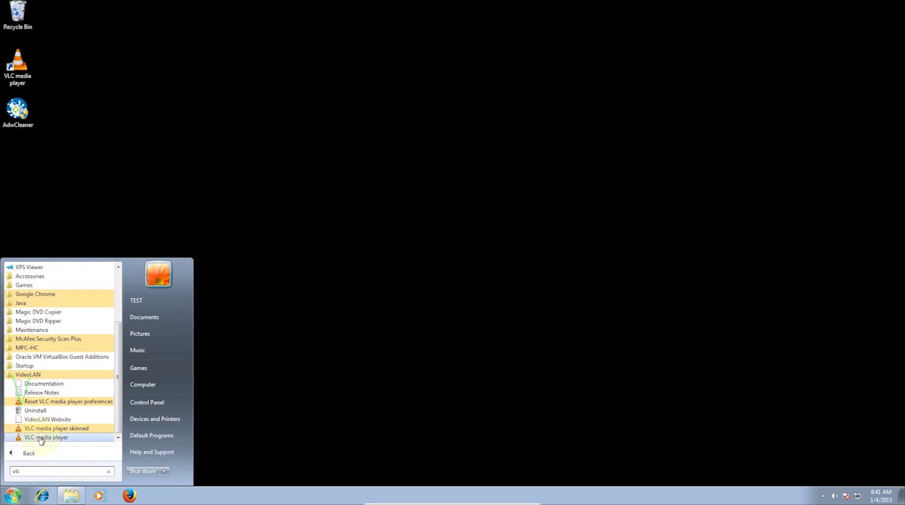
click(427, 432)
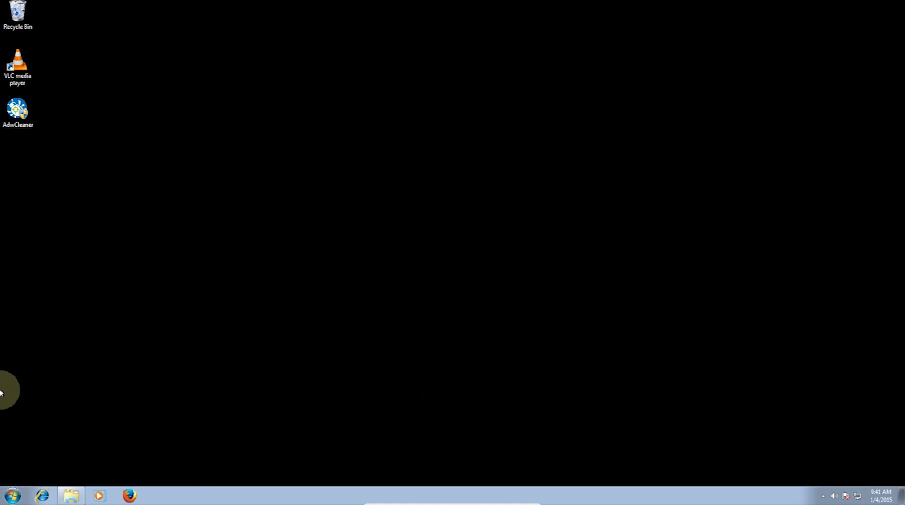